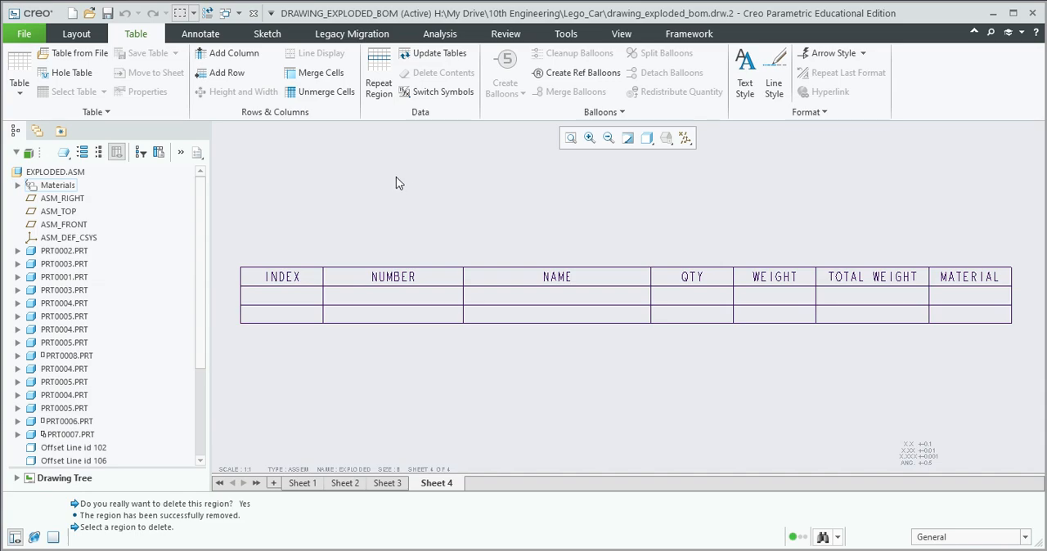
Add a simple repeat region across the first empty row of the table, from the INDEX column to the MATERIAL column
left_click(379, 92)
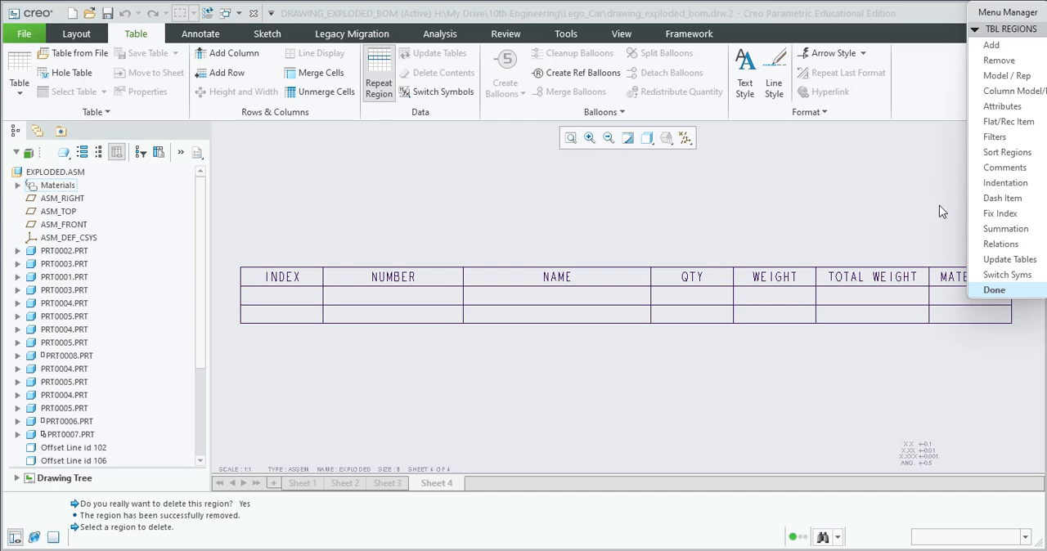
left_click(991, 45)
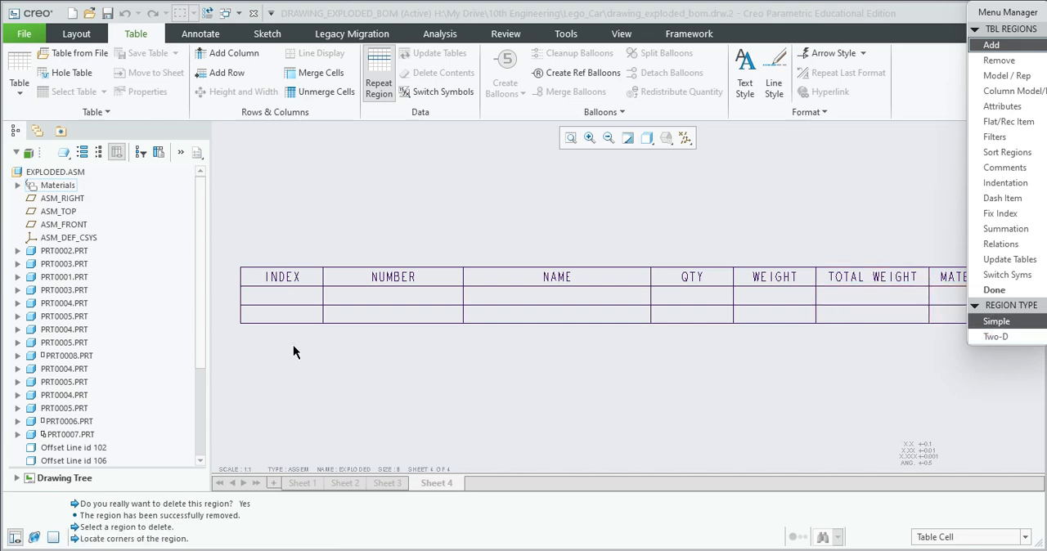
left_click(282, 295)
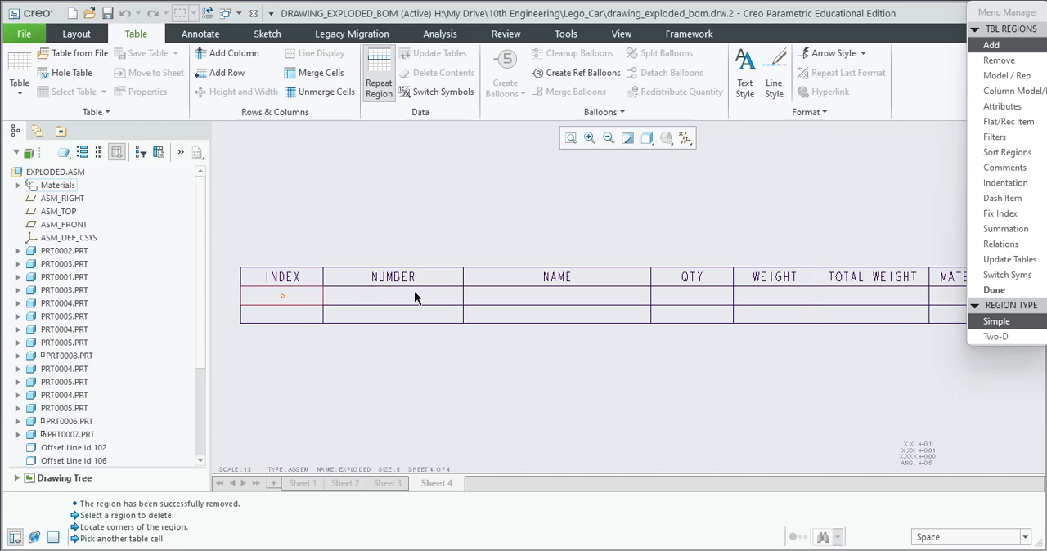
left_click(943, 294)
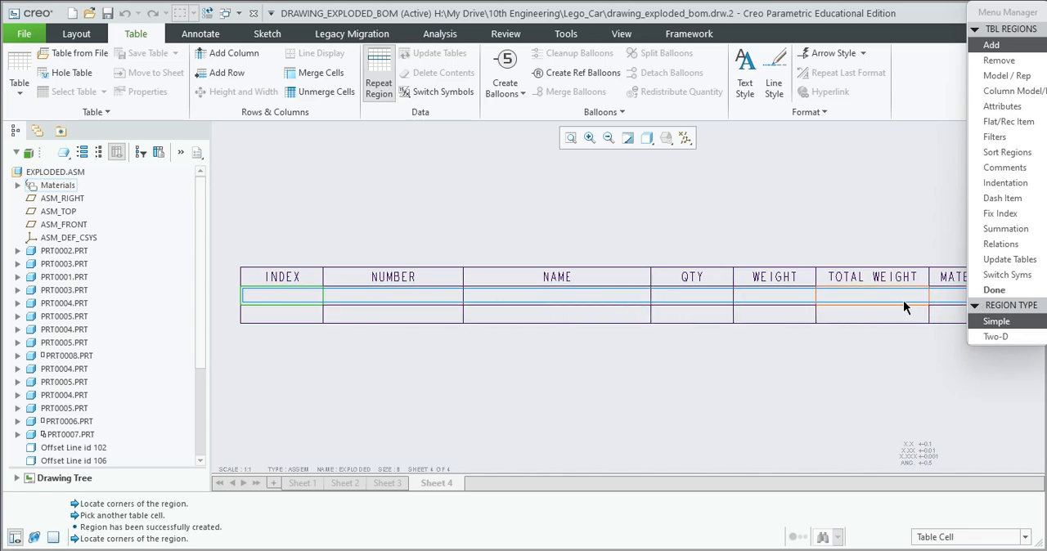
left_click(994, 290)
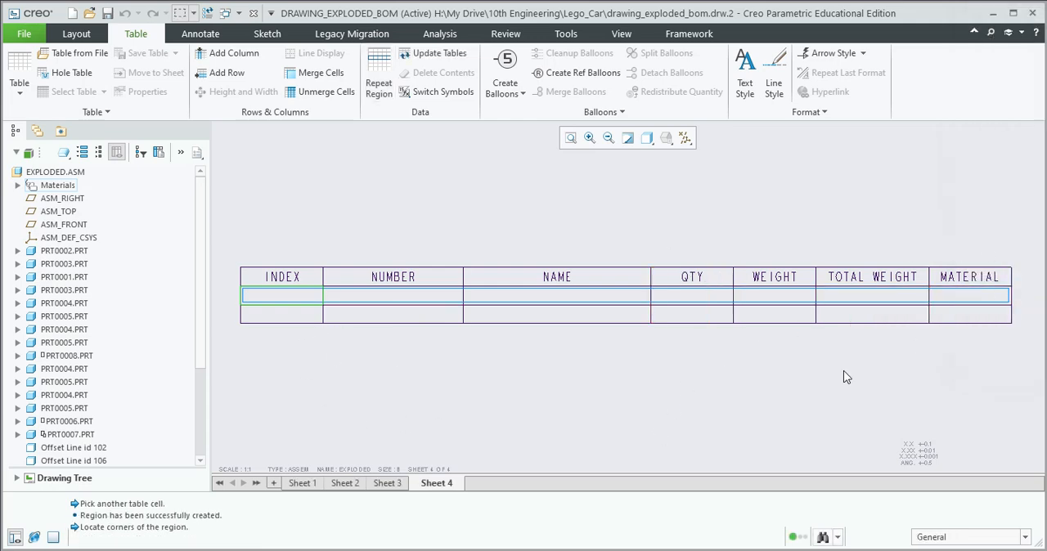
Assign the report symbol rpt.index to the repeat region's INDEX cell and asm.mbr.name to its NUMBER cell
left_click(273, 297)
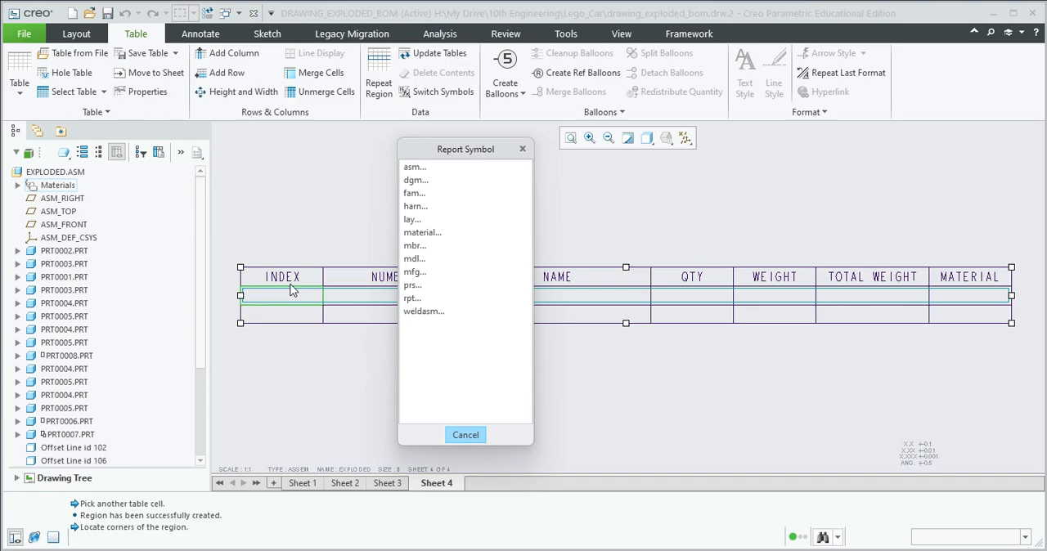
left_click(411, 299)
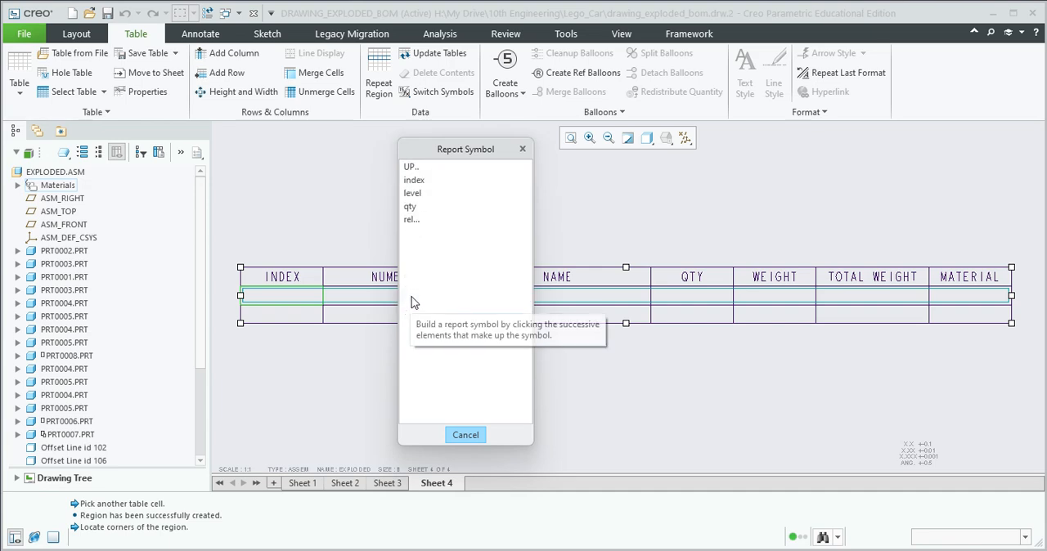
left_click(414, 180)
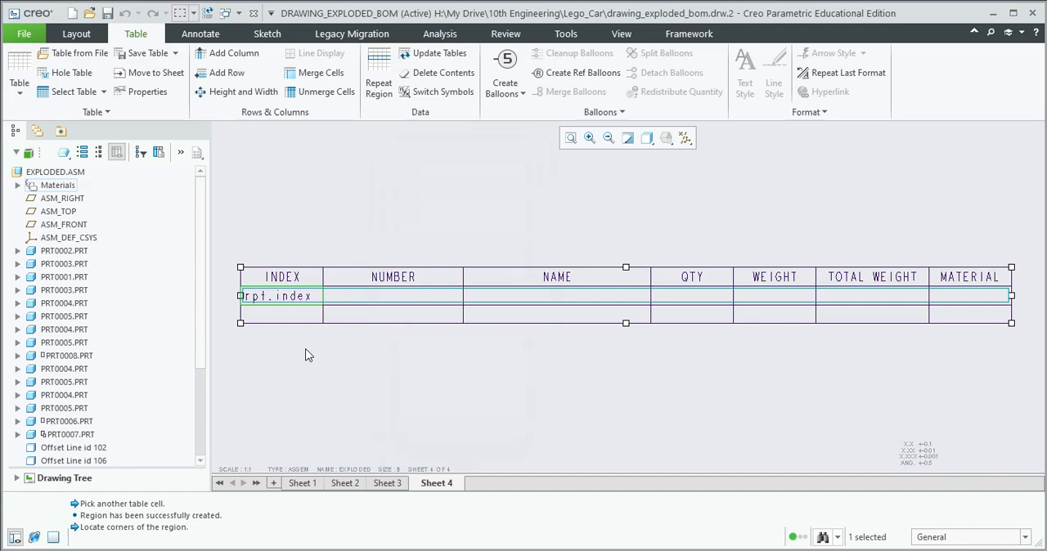
left_click(394, 300)
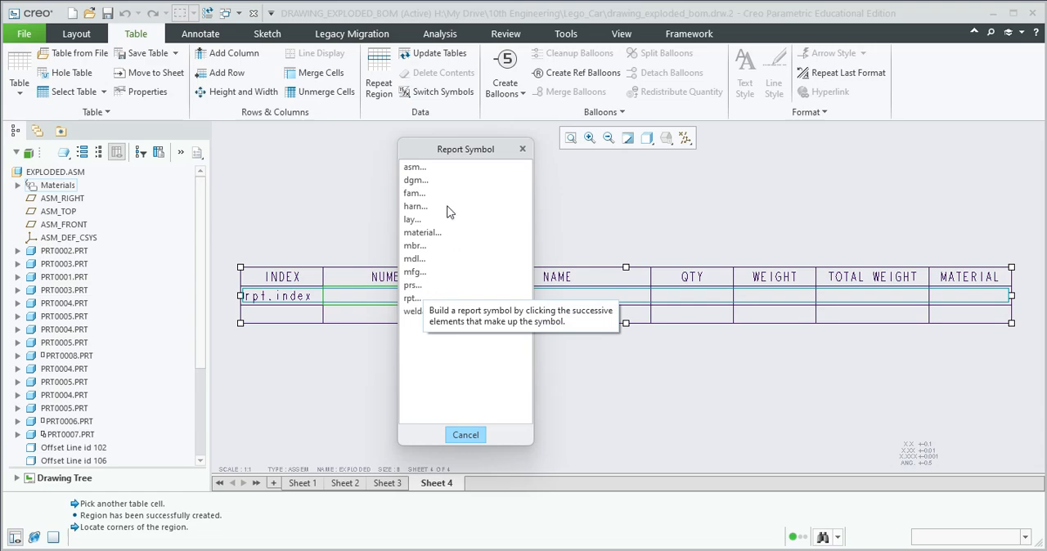
left_click(414, 168)
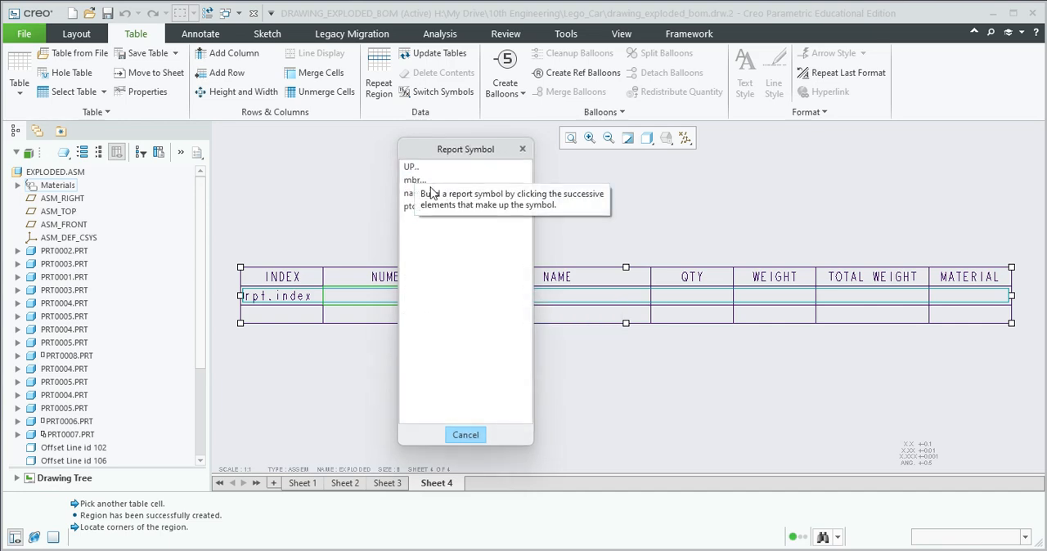
left_click(413, 180)
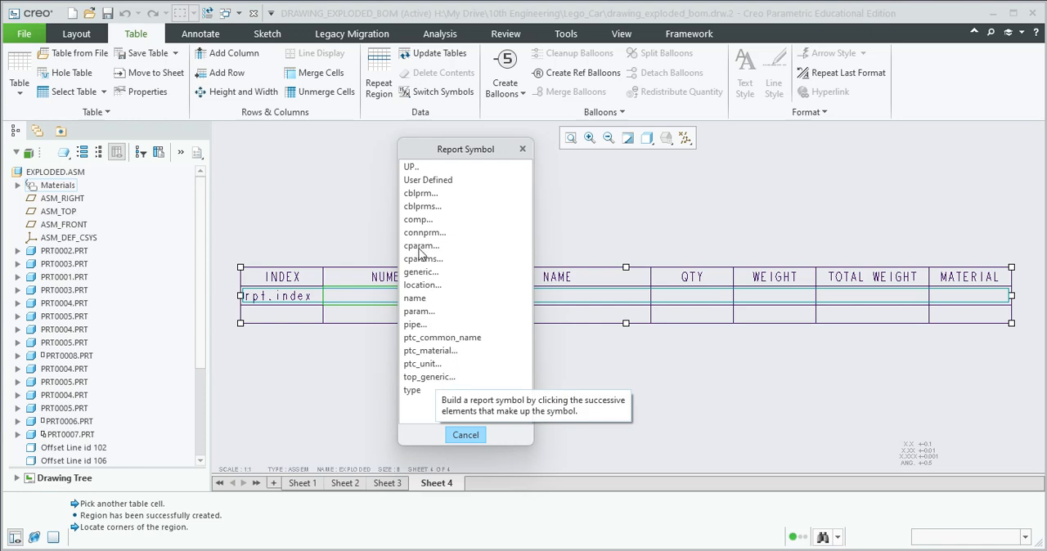
left_click(414, 299)
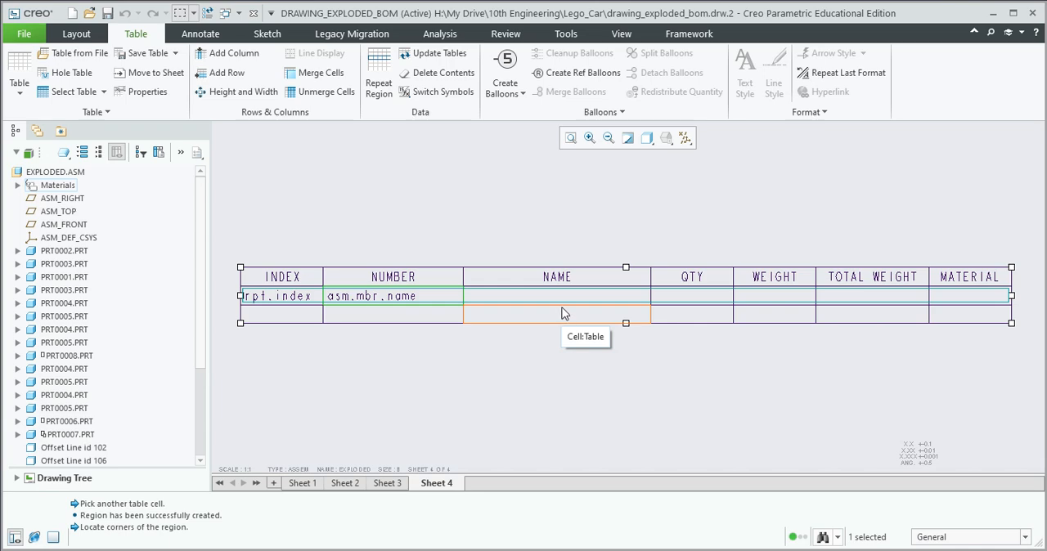
Assign the report symbol asm.mbr.ptc_common_name to the NAME cell and rpt.qty to the QTY cell
left_click(568, 299)
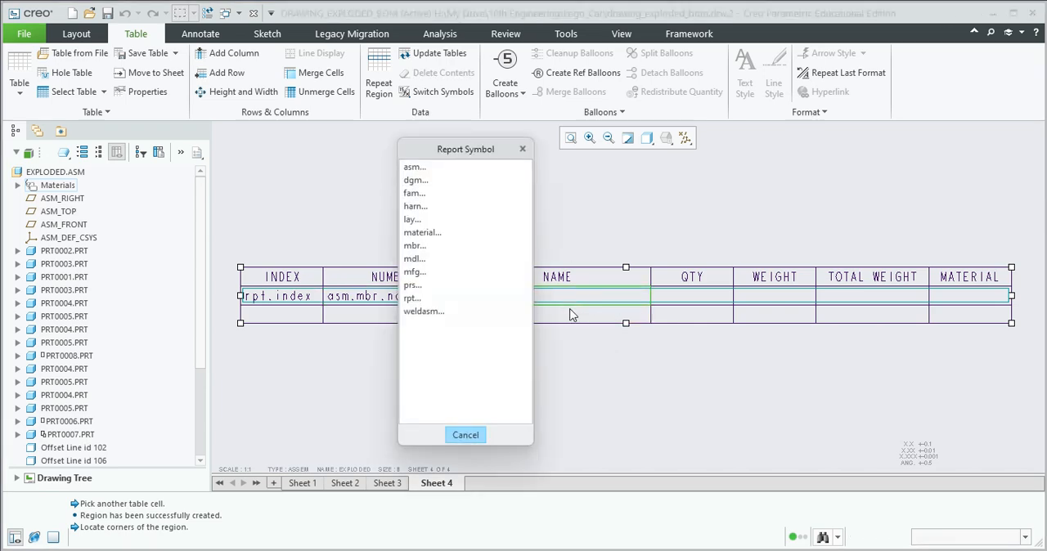
left_click(415, 169)
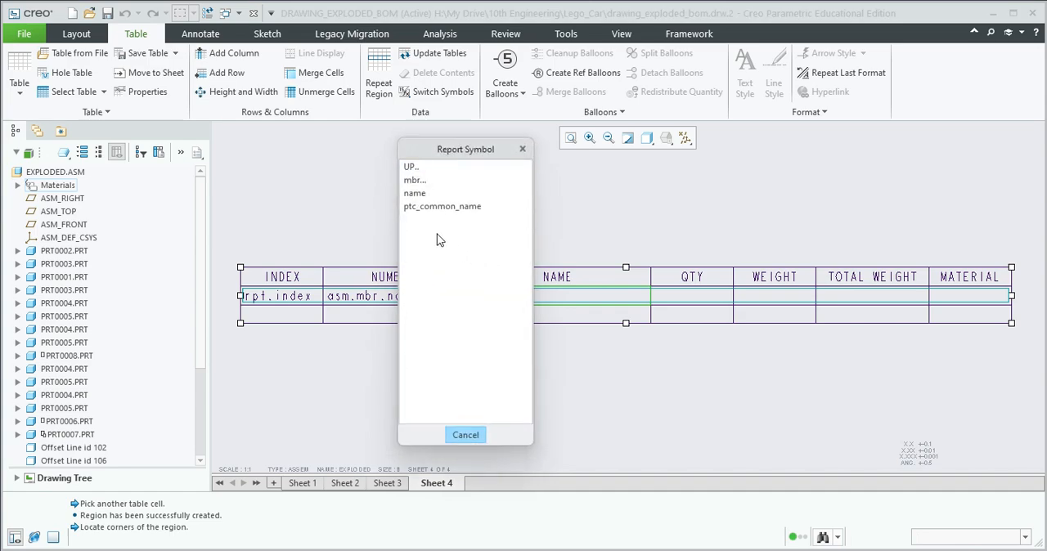
left_click(414, 180)
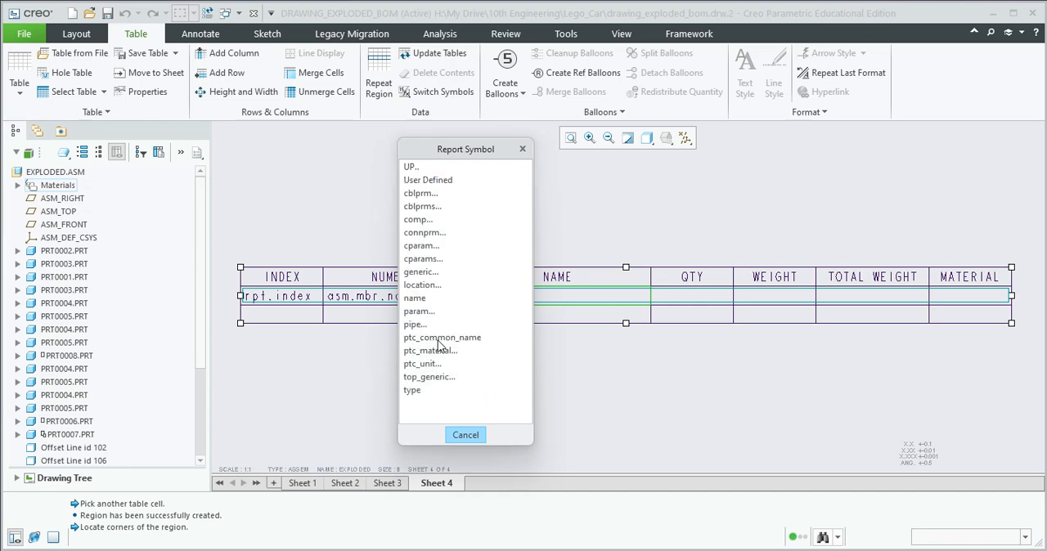
left_click(439, 339)
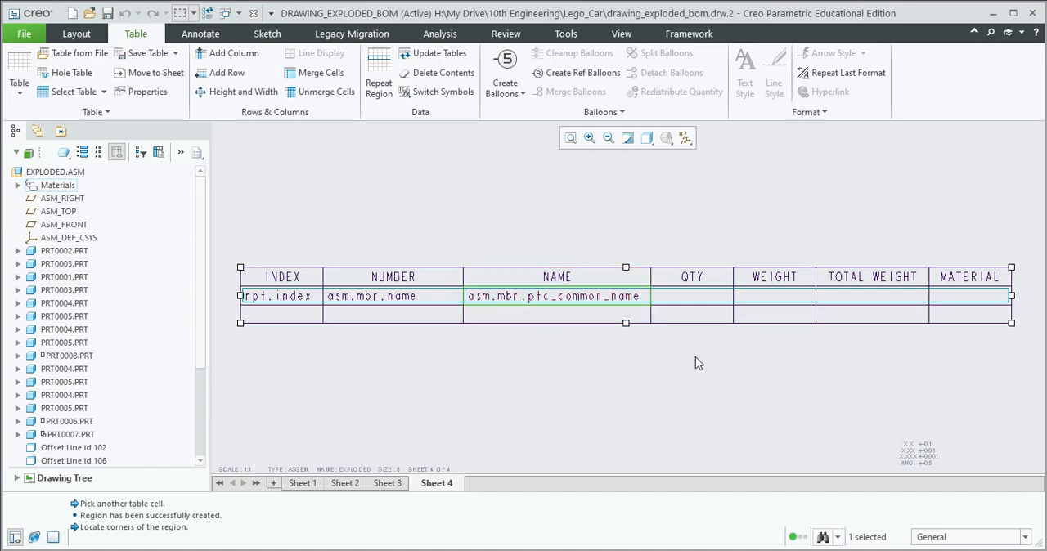
left_click(699, 302)
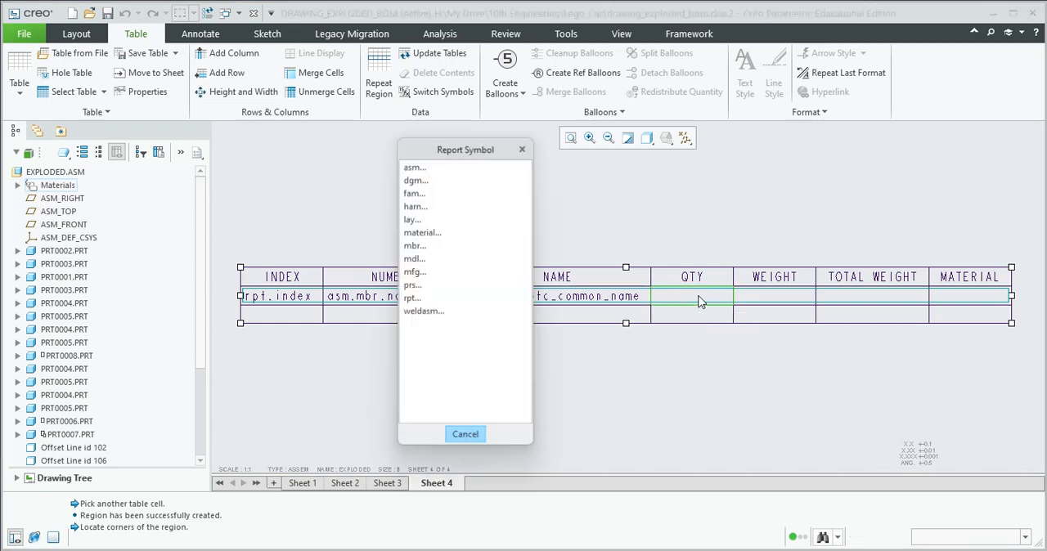
left_click(409, 299)
left_click(414, 208)
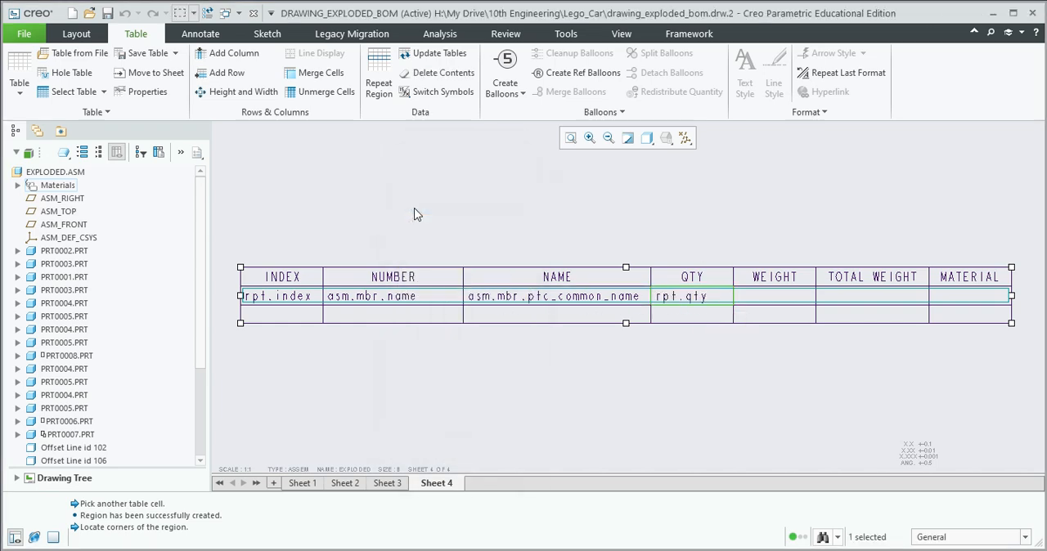
left_click(781, 301)
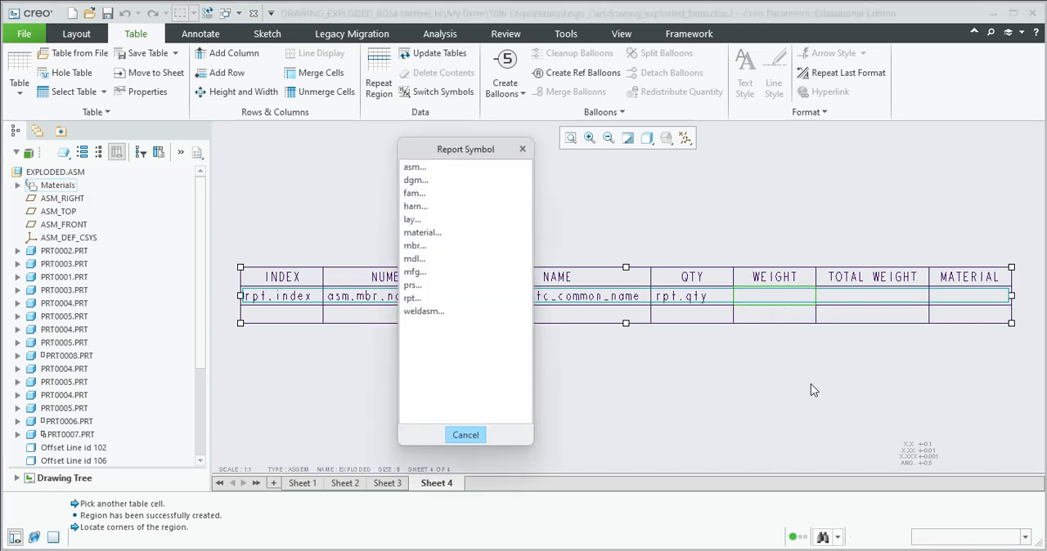
left_click(416, 168)
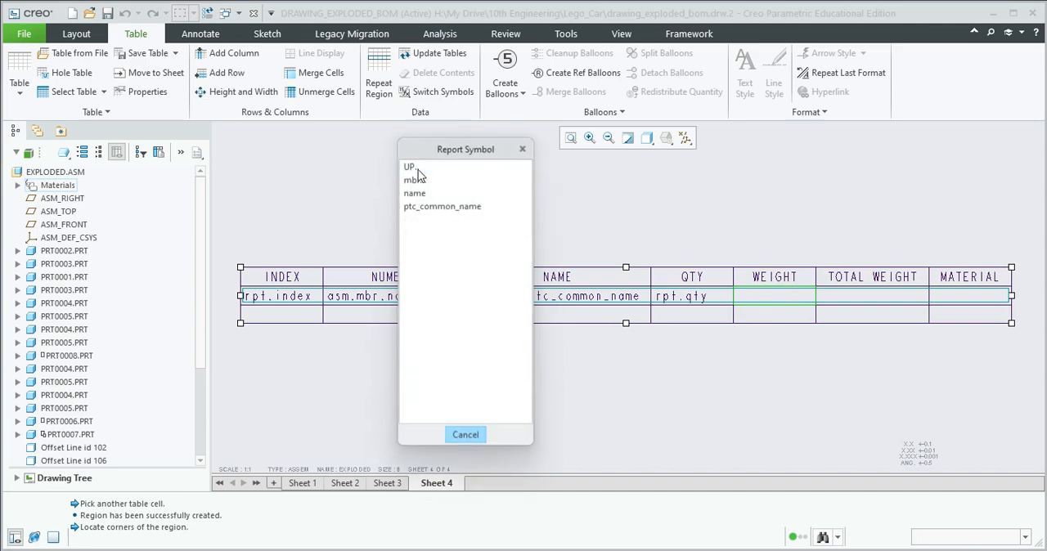
left_click(414, 186)
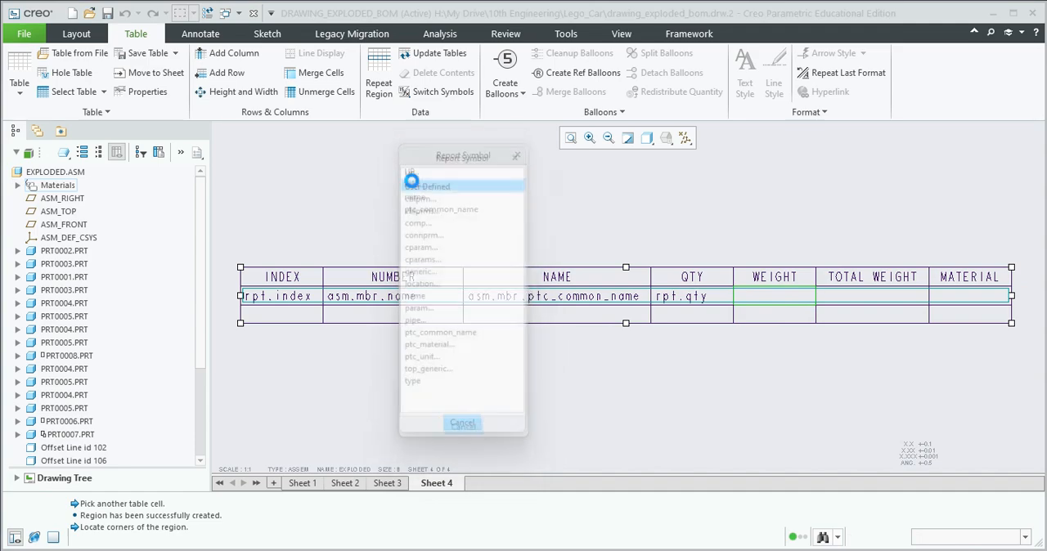
left_click(413, 180)
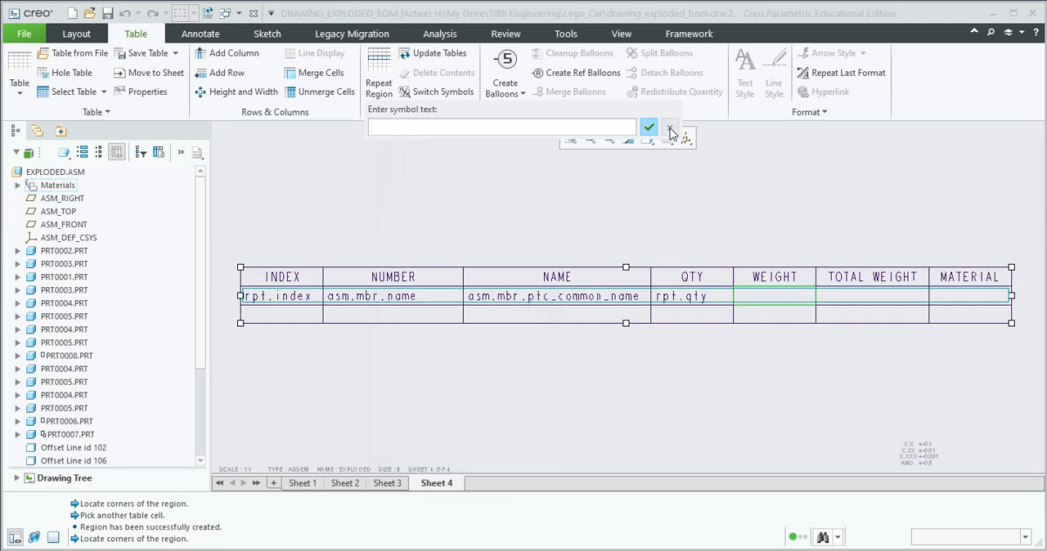
left_click(648, 131)
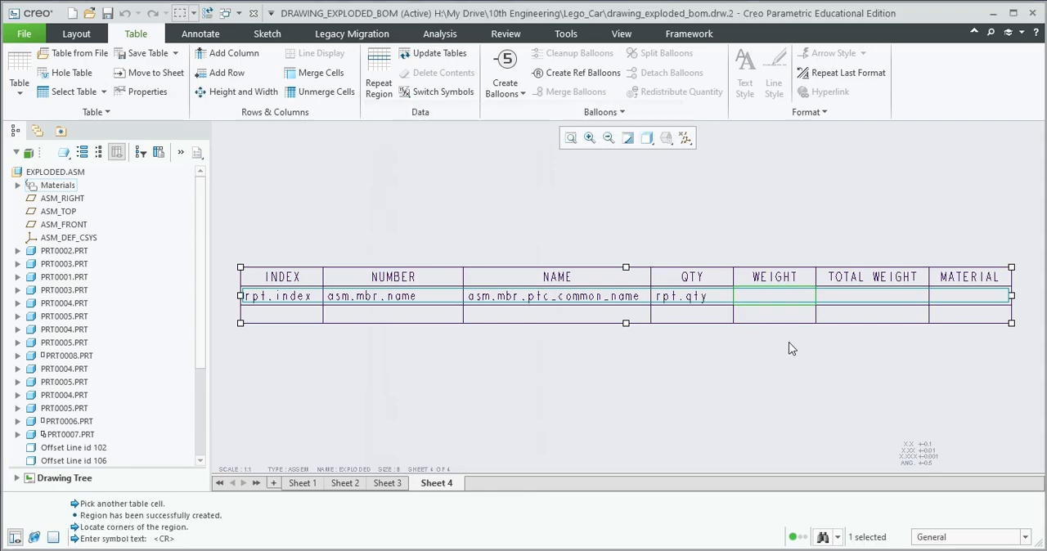
Assign the WEIGHT cell an asm.mbr report symbol with the user-defined parameter pro_mp_mass
left_click(776, 304)
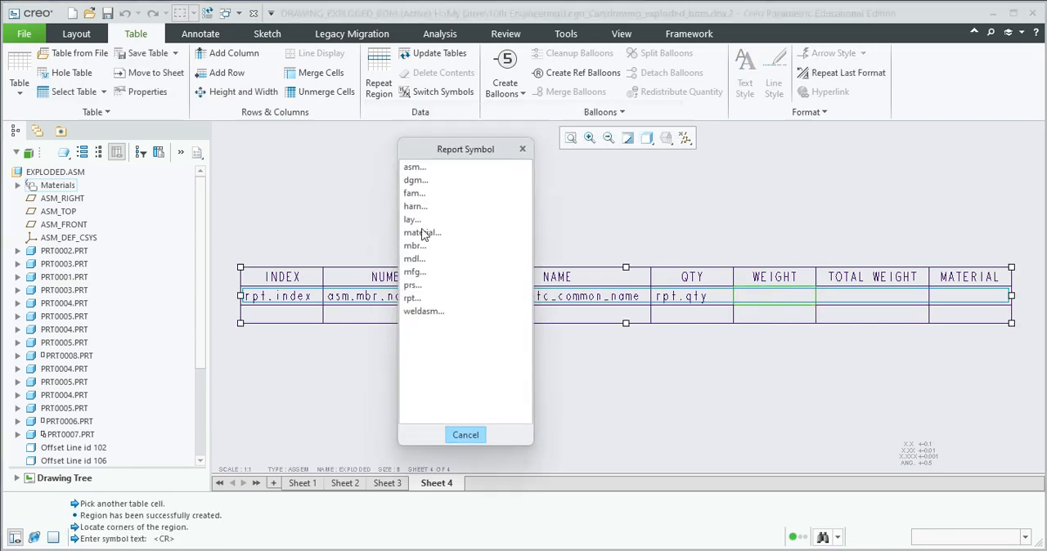
left_click(415, 168)
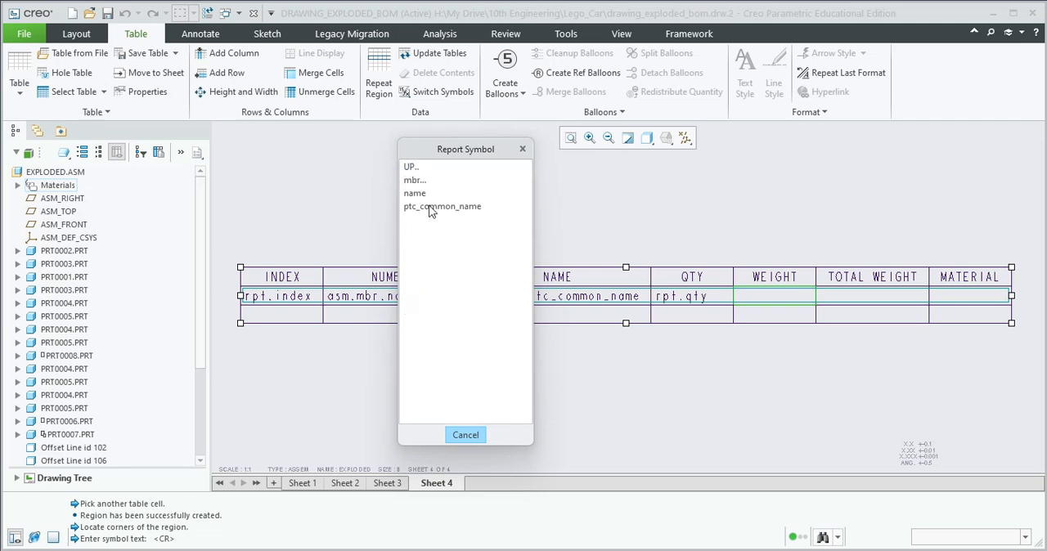
left_click(417, 181)
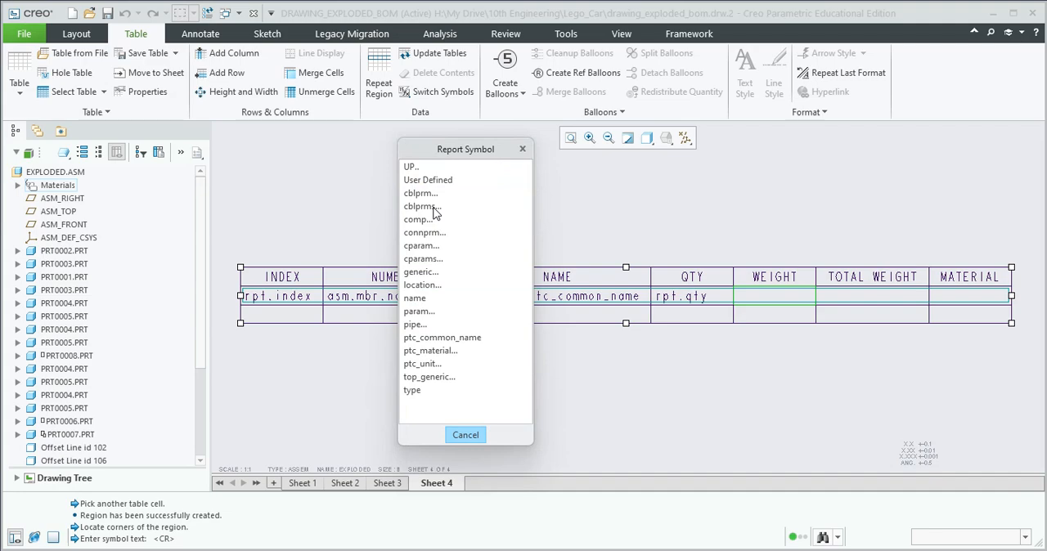
left_click(429, 180)
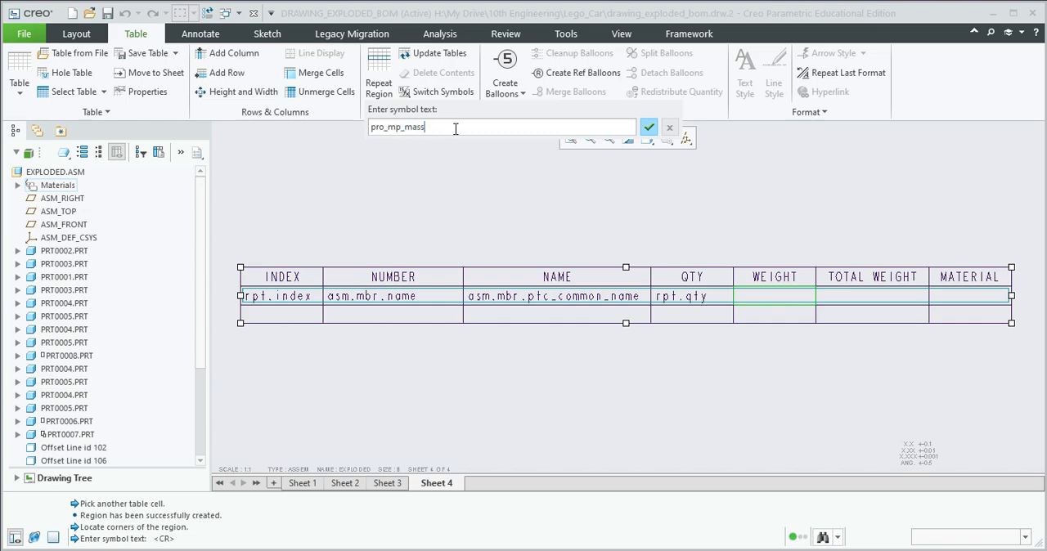
left_click(647, 127)
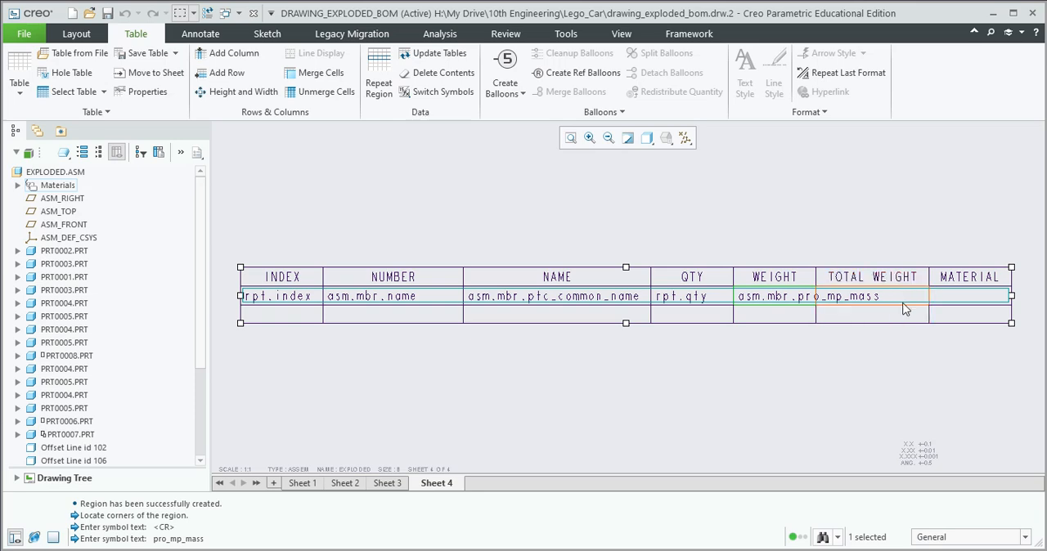
Assign the report symbol asm.mbr.ptc_material.PTC_MATERIAL_NAME to the MATERIAL cell of the repeat region
double_click(973, 294)
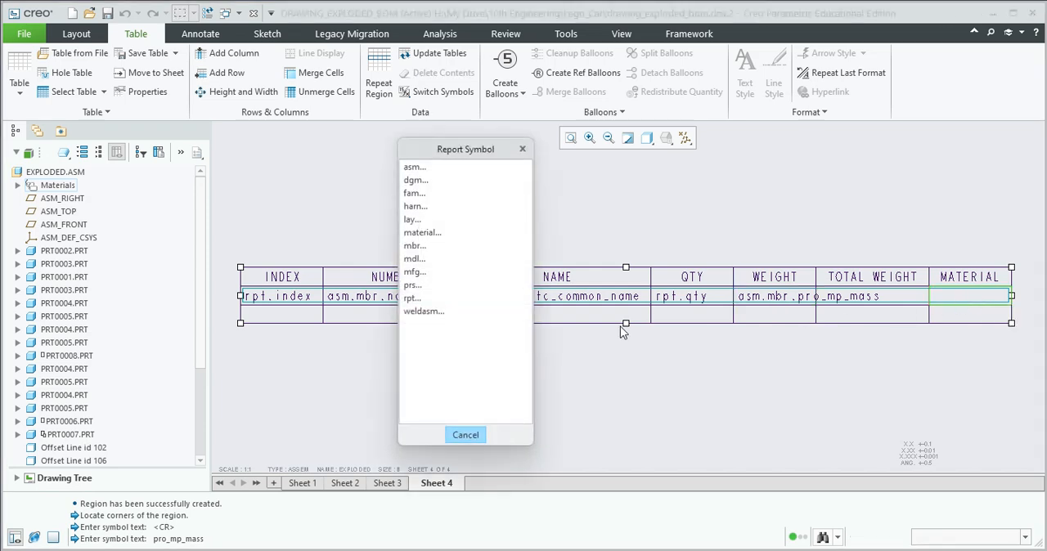
left_click(416, 169)
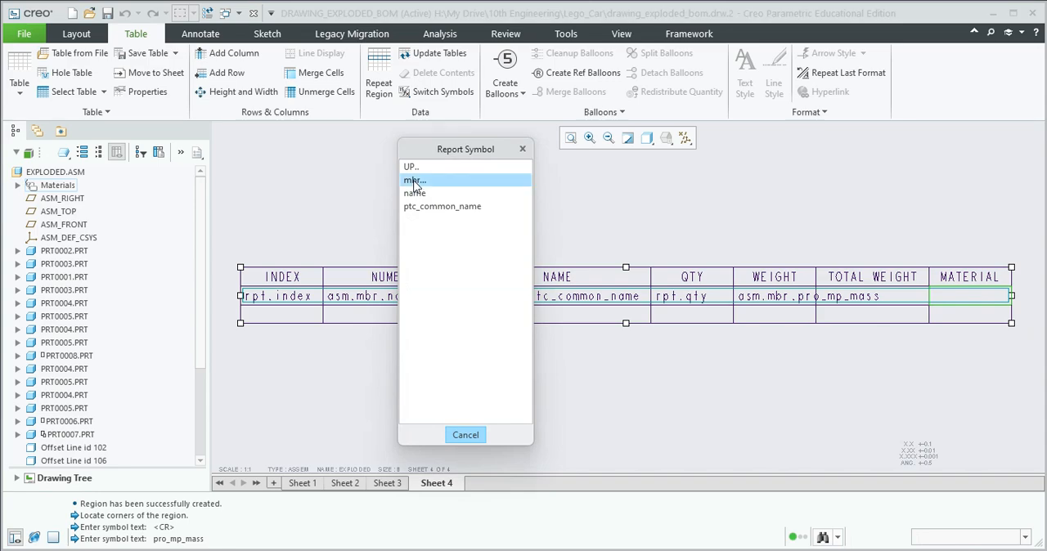
left_click(415, 181)
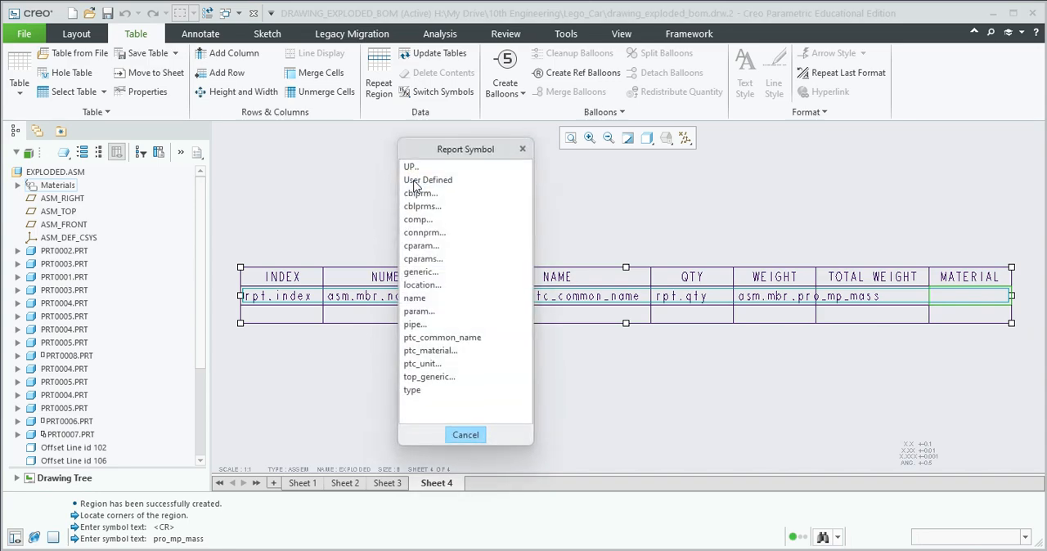
left_click(429, 351)
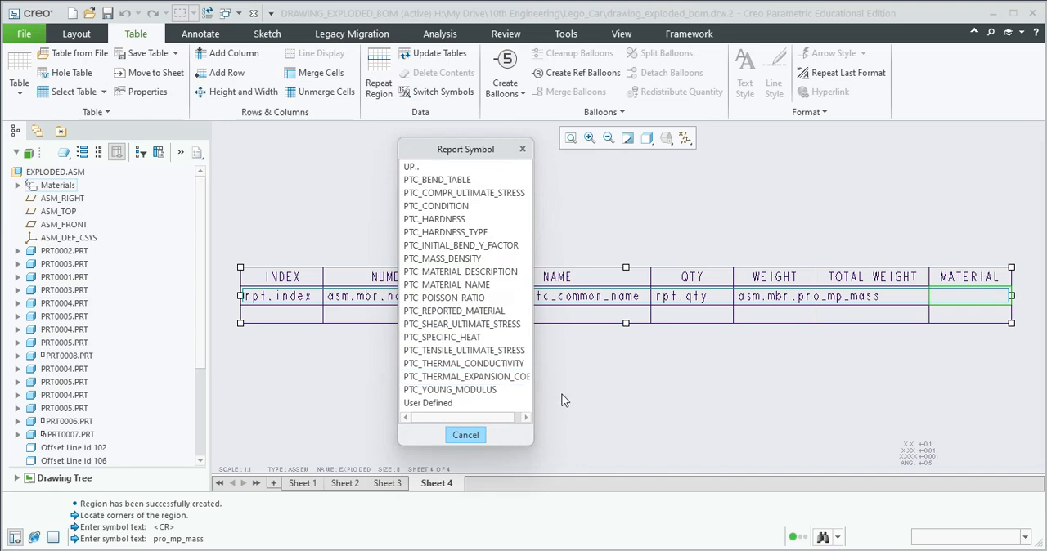
left_click(460, 285)
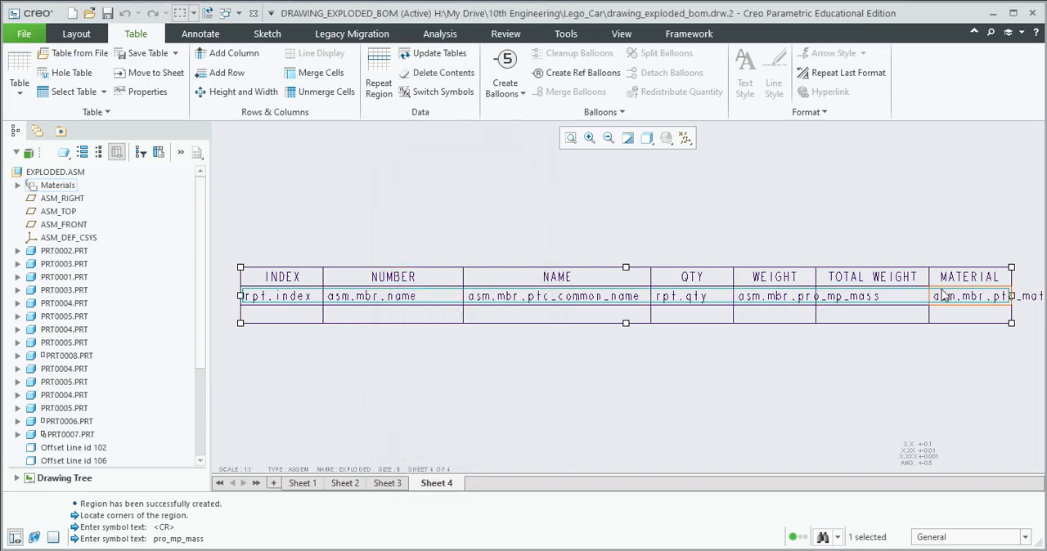
Switch the table's display from report symbols to actual component values
scroll(756, 374, "down", 1)
scroll(755, 373, "up", 2)
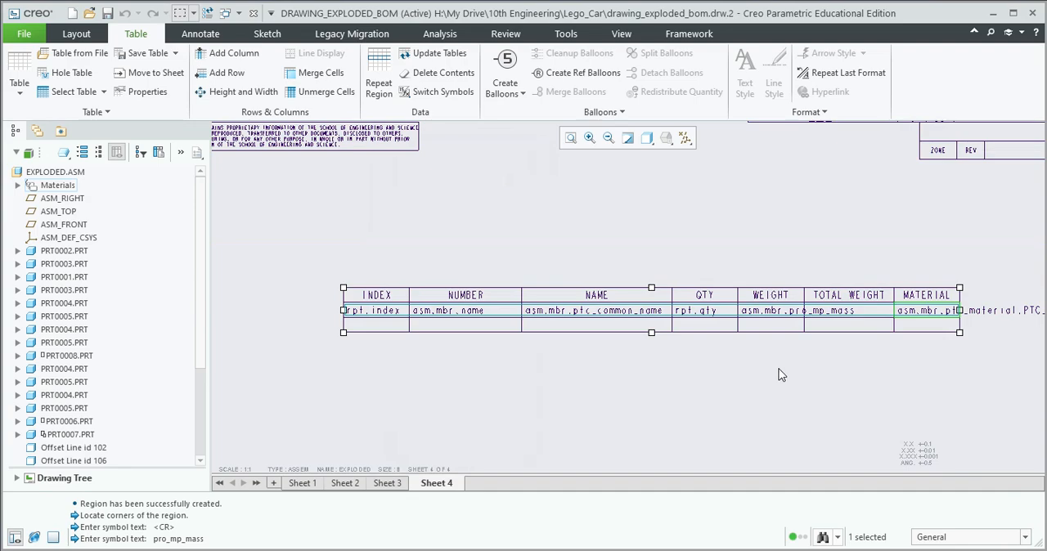
mouse_move(873, 376)
middle_mouse_down()
mouse_move(829, 368)
mouse_move(810, 344)
middle_mouse_up()
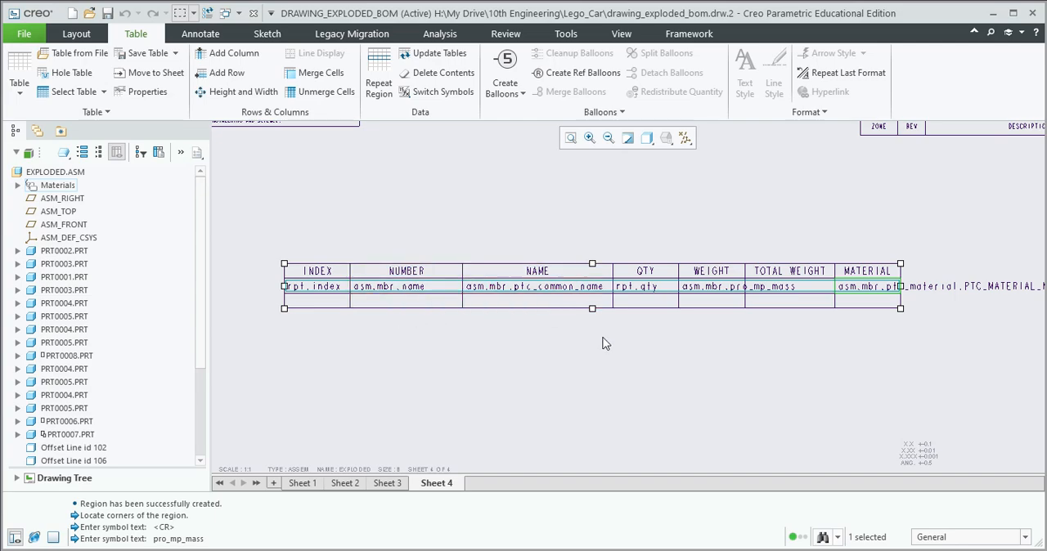
left_click(445, 93)
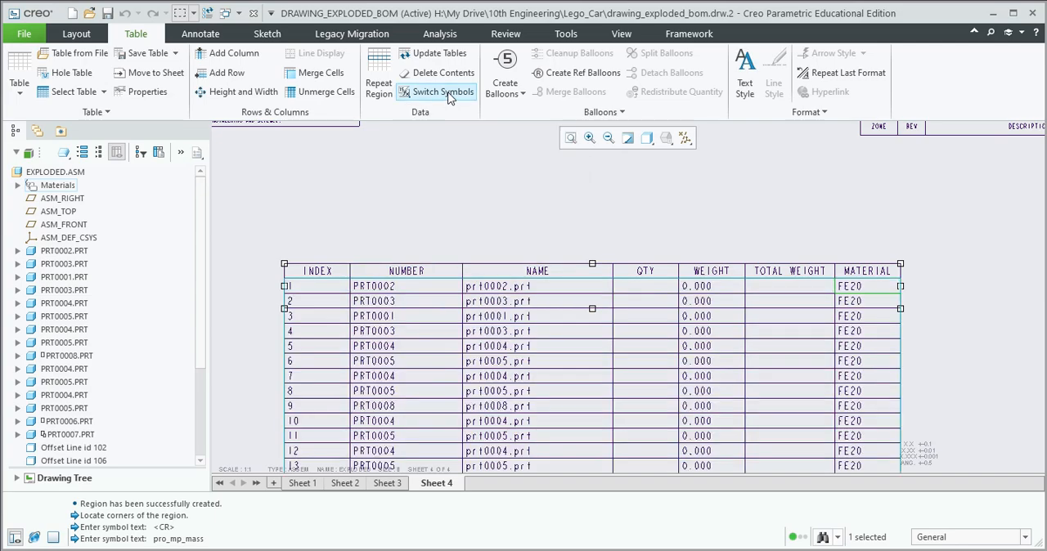
left_click(447, 94)
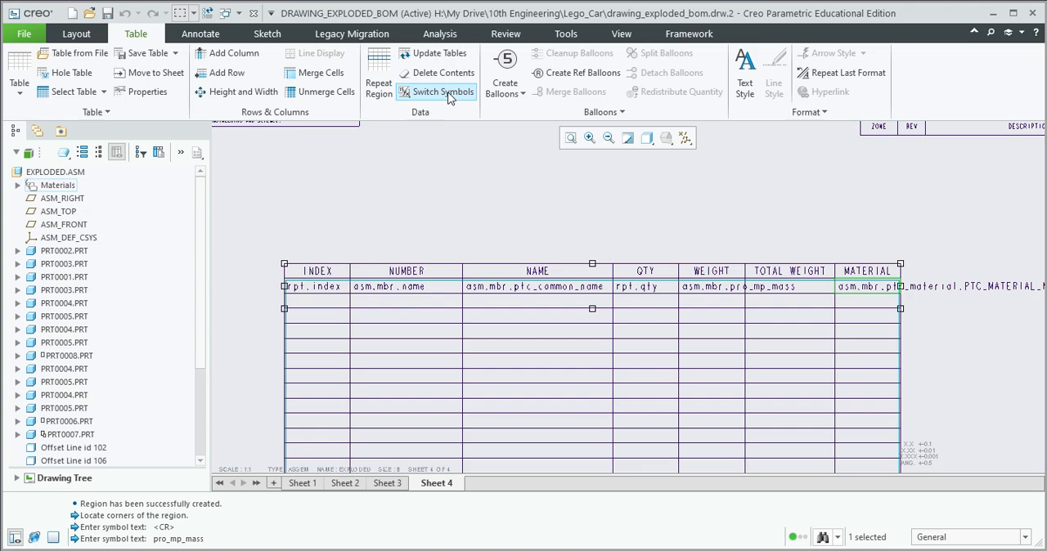
left_click(447, 94)
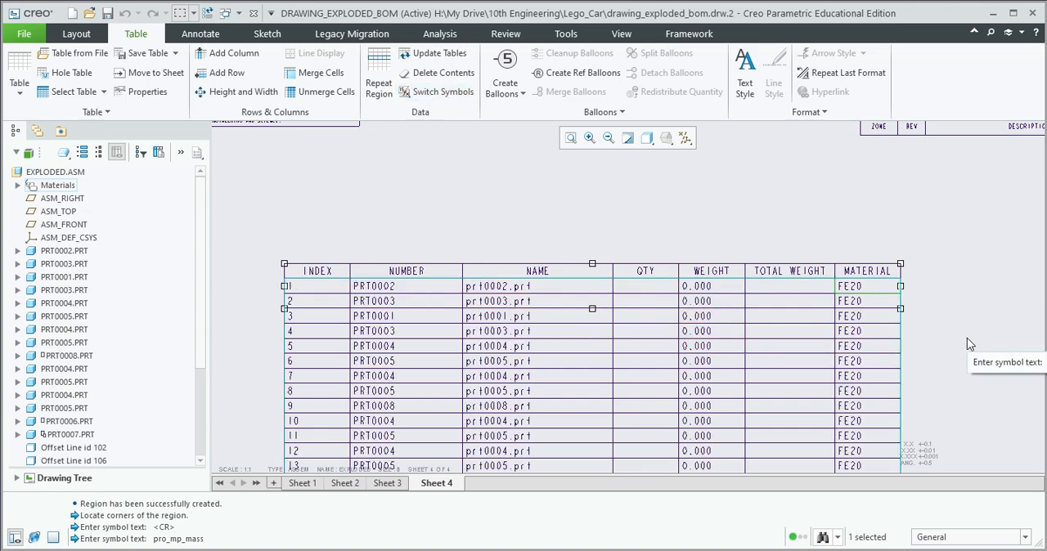
scroll(967, 338, "up", 2)
middle_click_drag(966, 360, 910, 273)
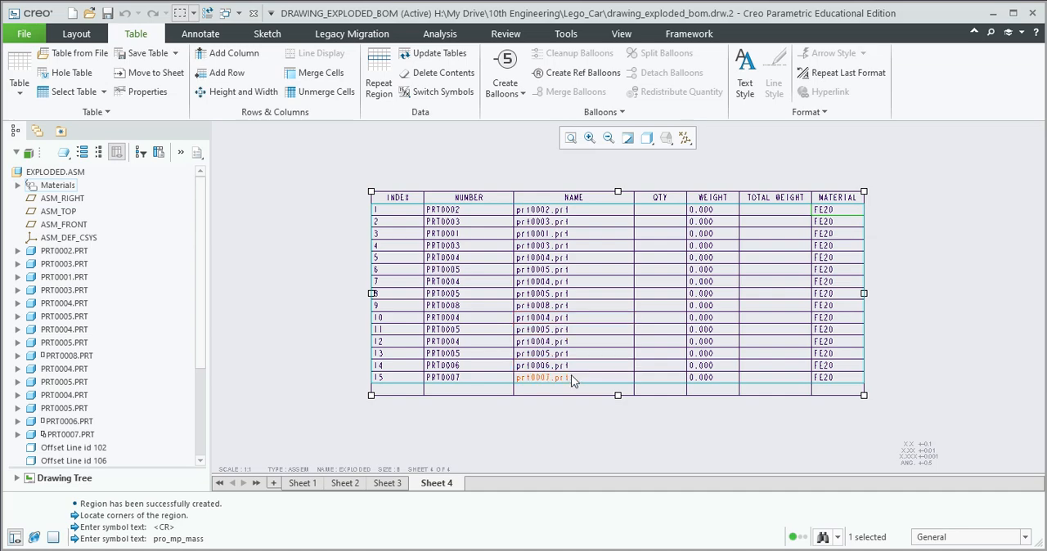
middle_click_drag(735, 418, 714, 437)
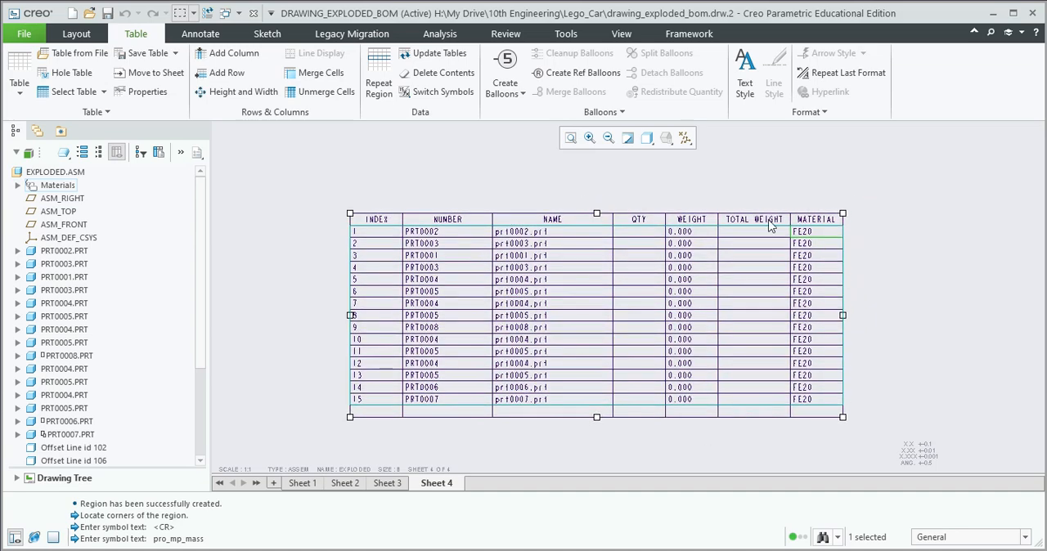